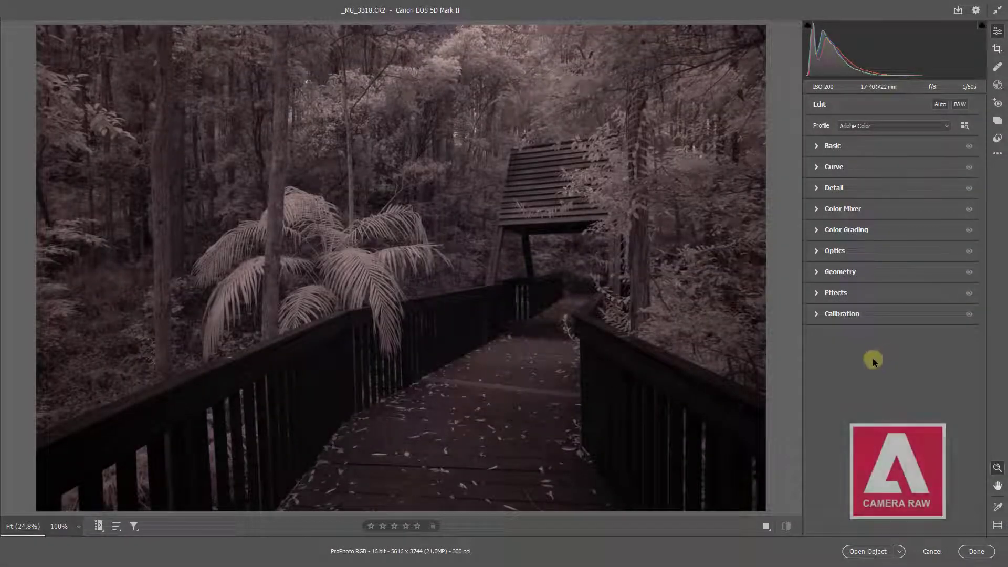
- Enable chromatic aberration removal and lens profile corrections for the infrared boardwalk photo
left_click(815, 251)
left_click(819, 287)
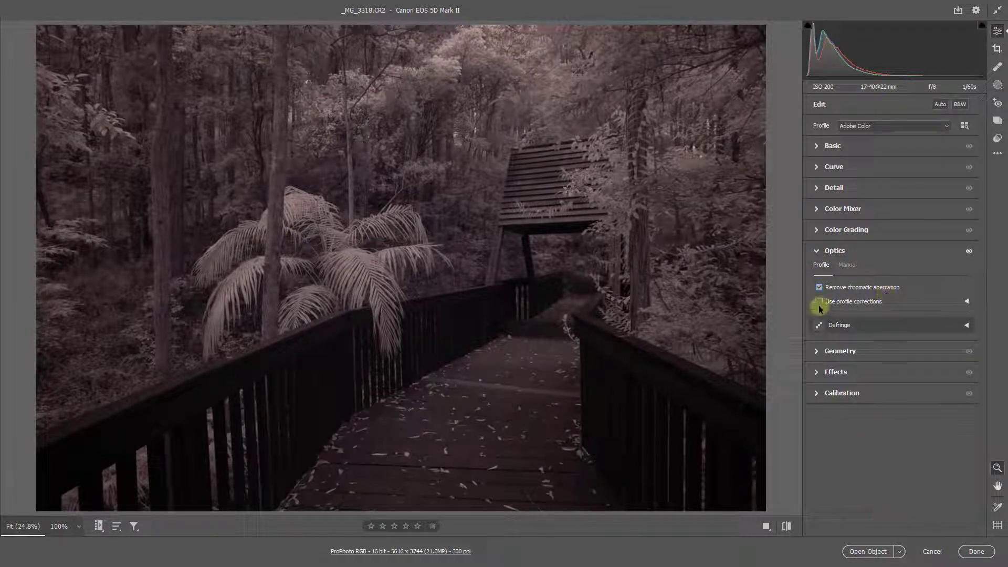
left_click(819, 303)
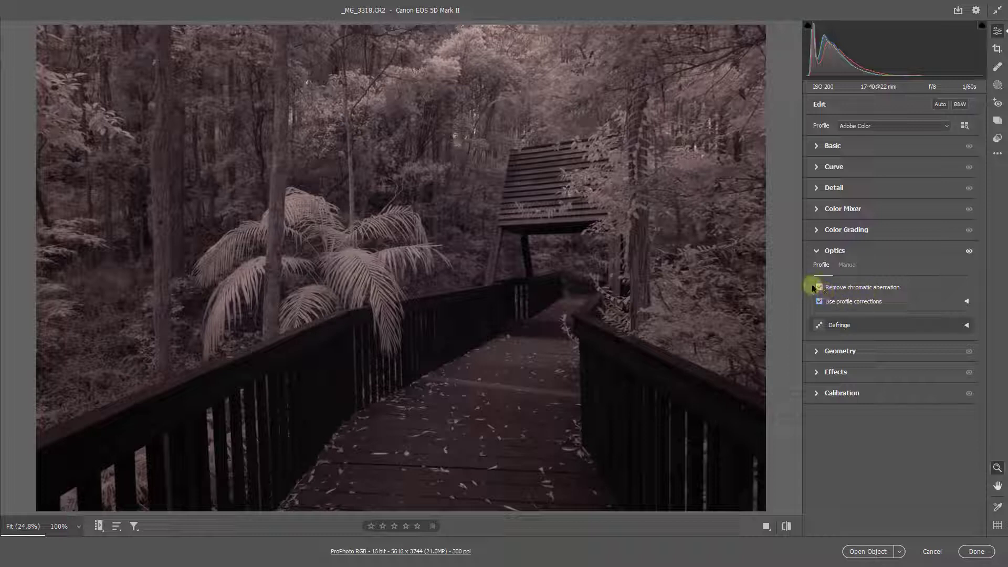
left_click(815, 252)
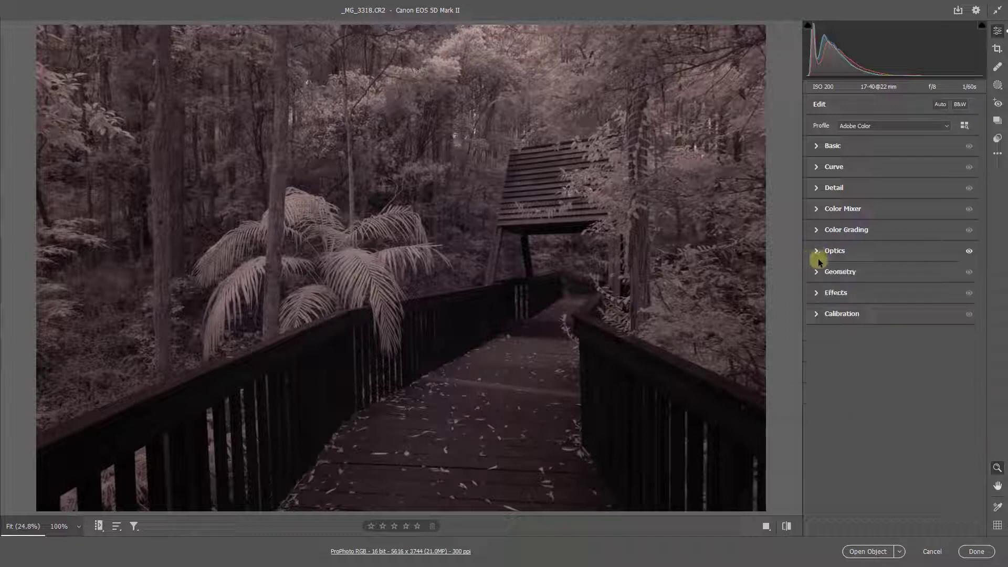
- Convert the boardwalk photo to black and white and apply automatic tone adjustments
left_click(817, 146)
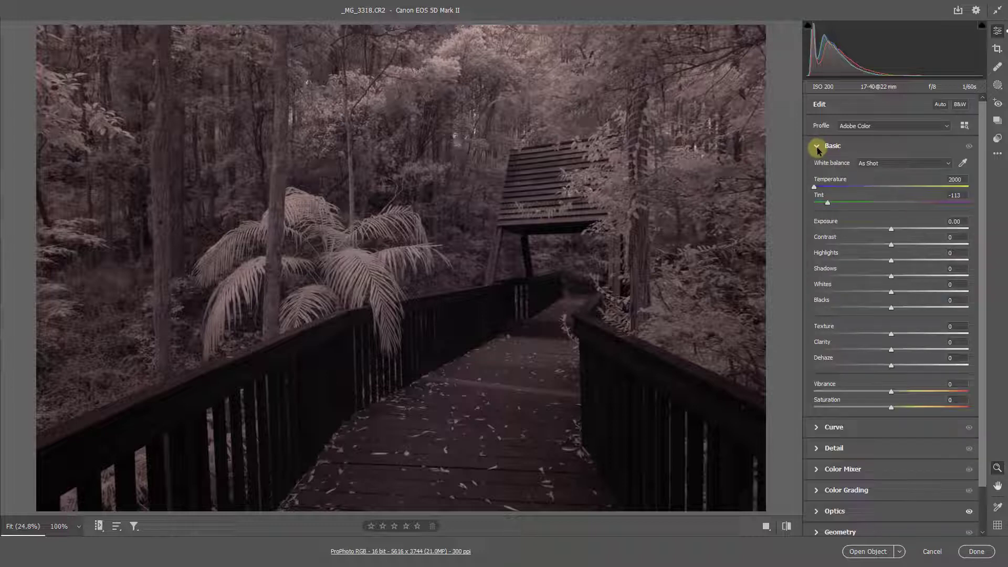
left_click(959, 104)
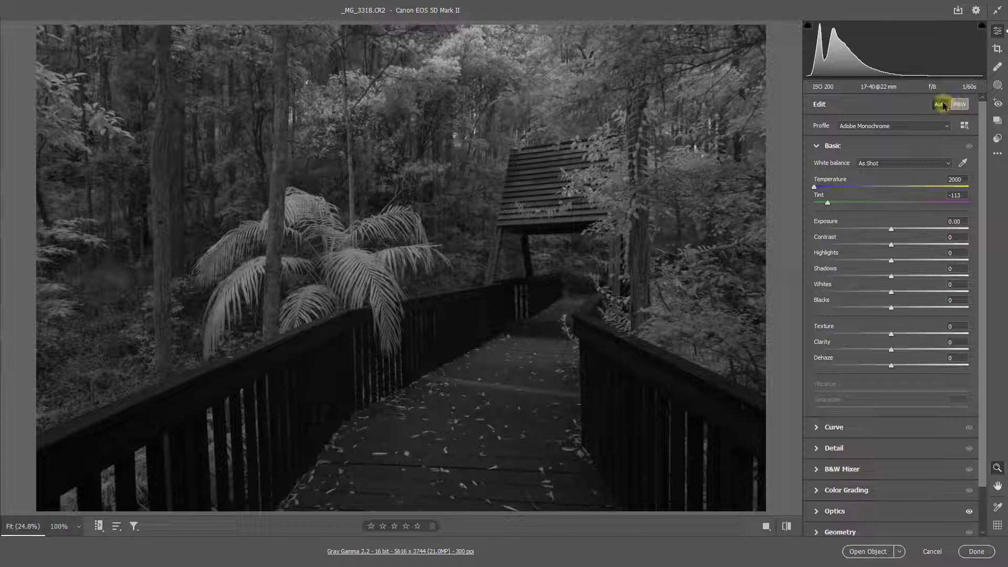
left_click(940, 105)
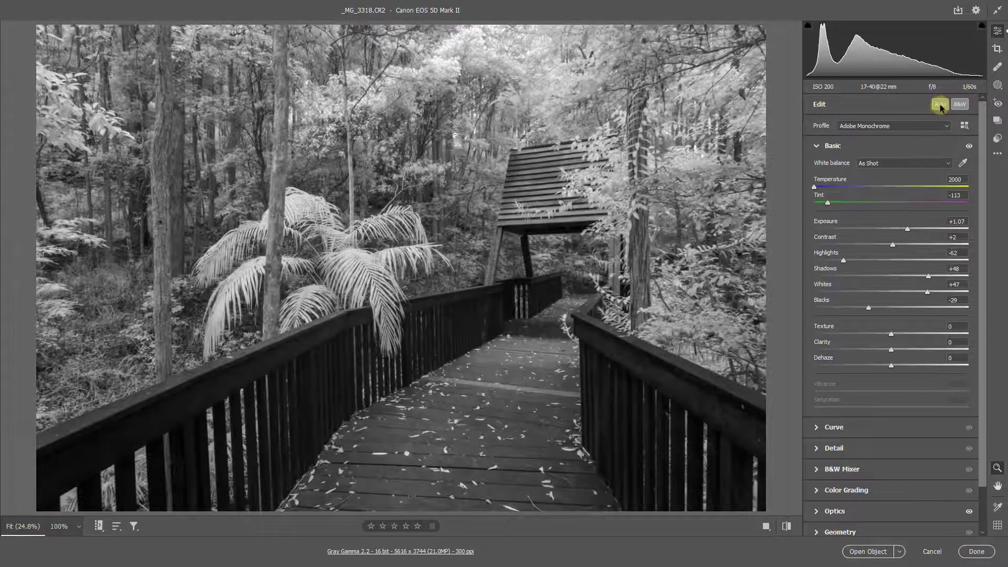
- Save the current develop settings as a preset named Infrared in the User Presets group, keeping the Default subset
left_click(997, 139)
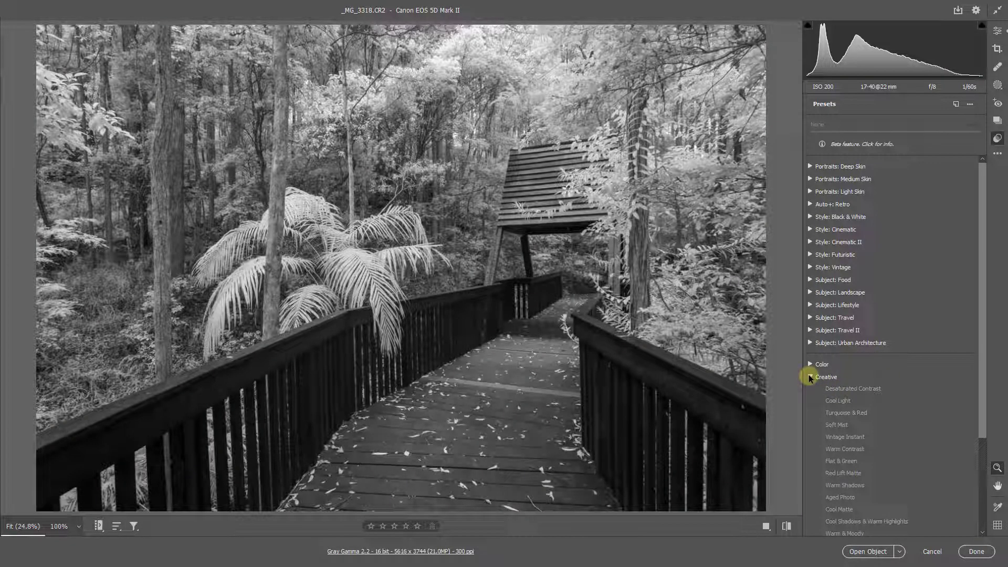
left_click(809, 376)
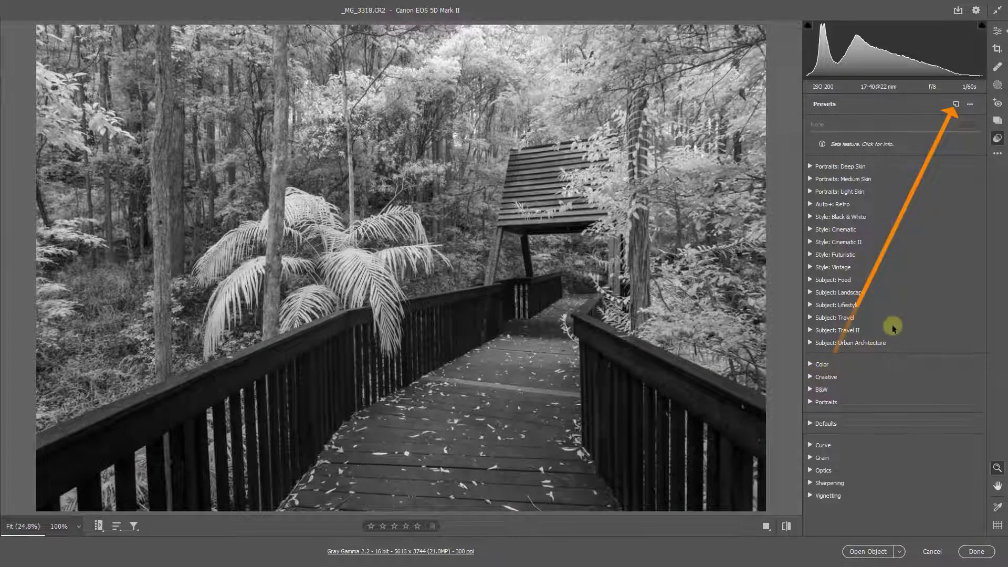
left_click(953, 105)
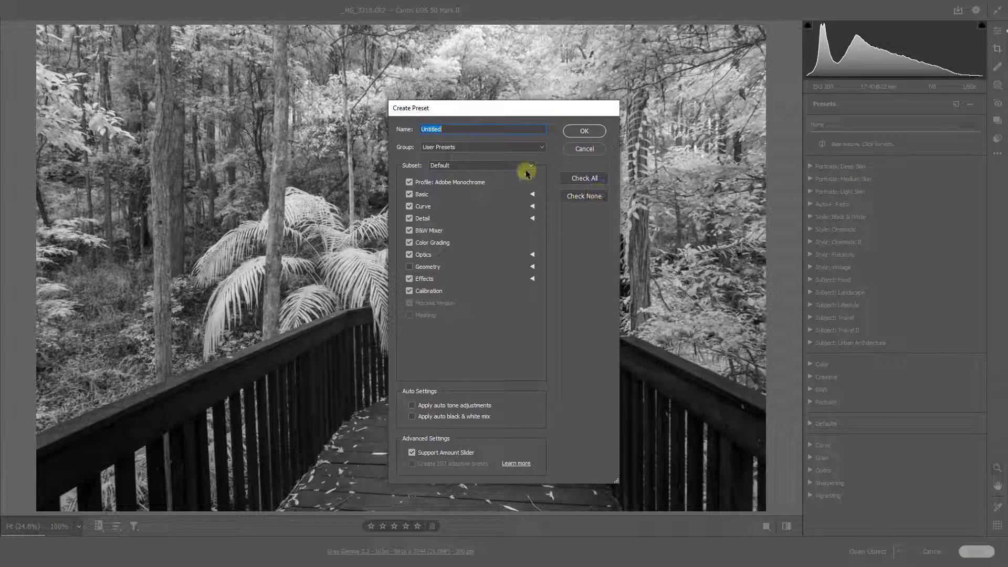
type("Infrared")
left_click(541, 149)
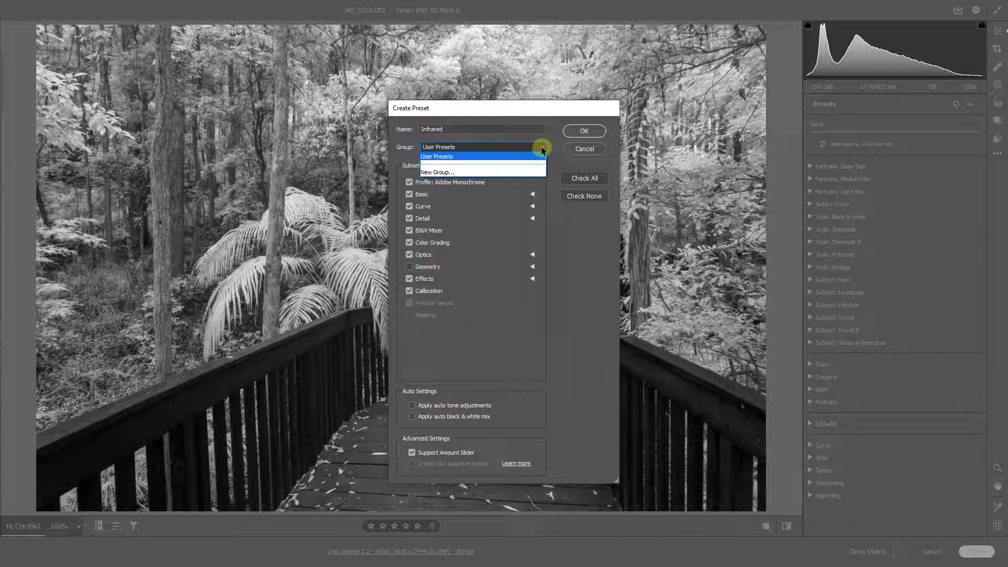
left_click(542, 149)
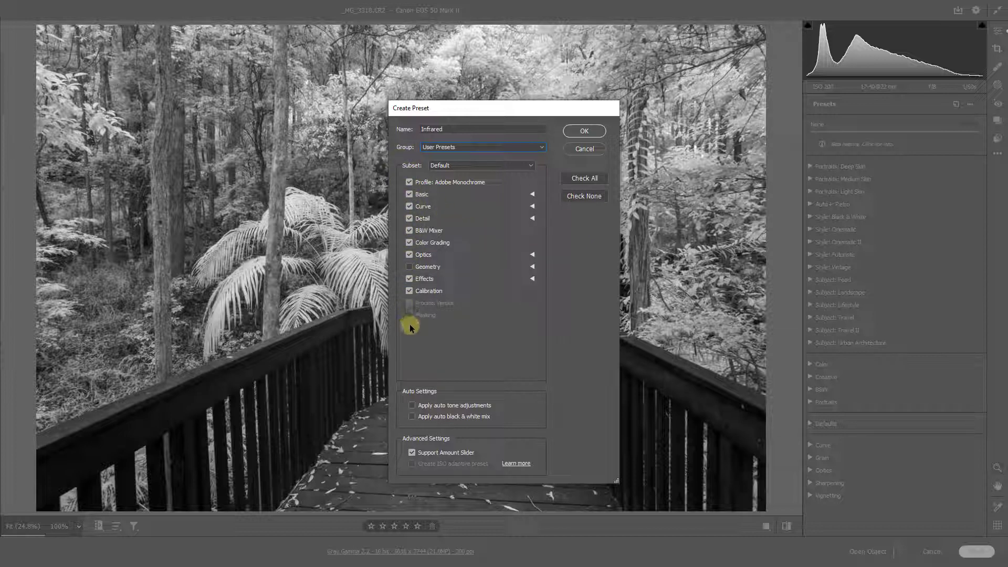
left_click(584, 131)
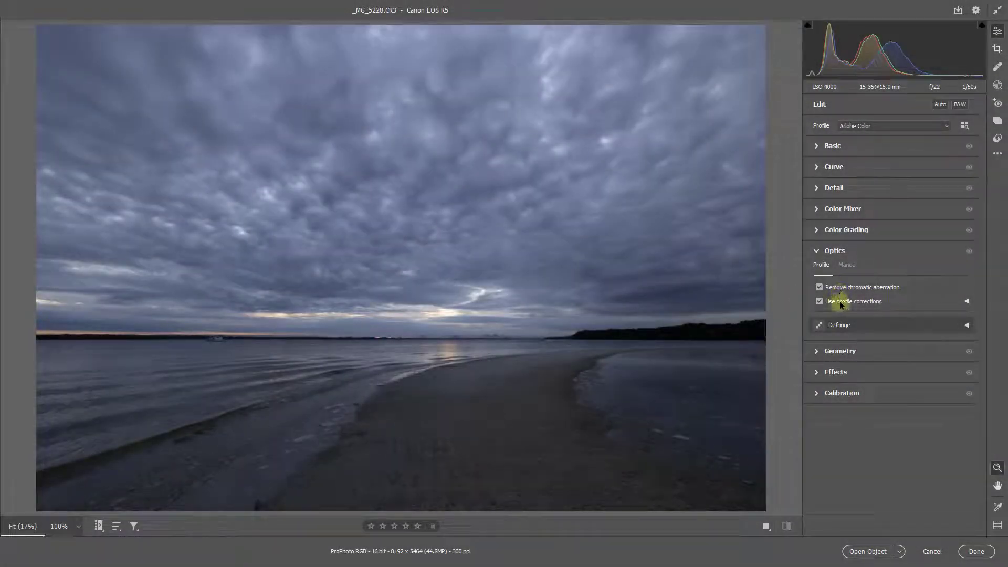
- Apply automatic tone adjustments to the beach photo and save its settings as a user preset named Canon R5
left_click(819, 146)
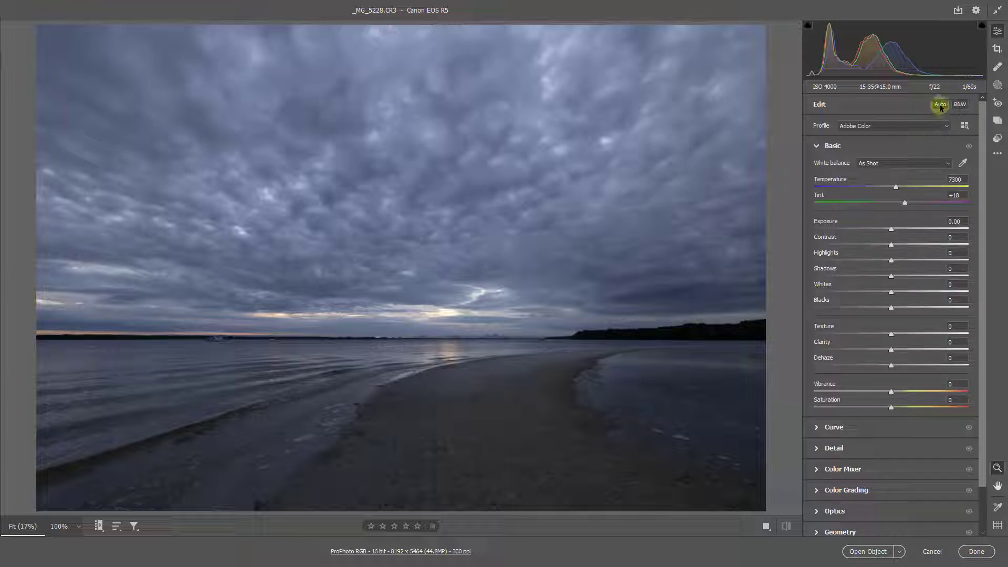
left_click(940, 105)
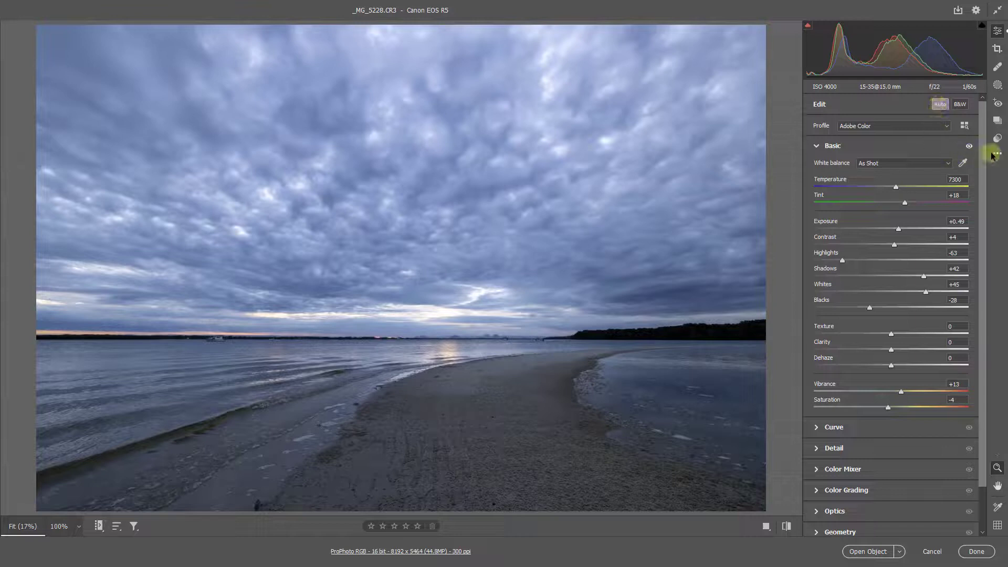
left_click(997, 138)
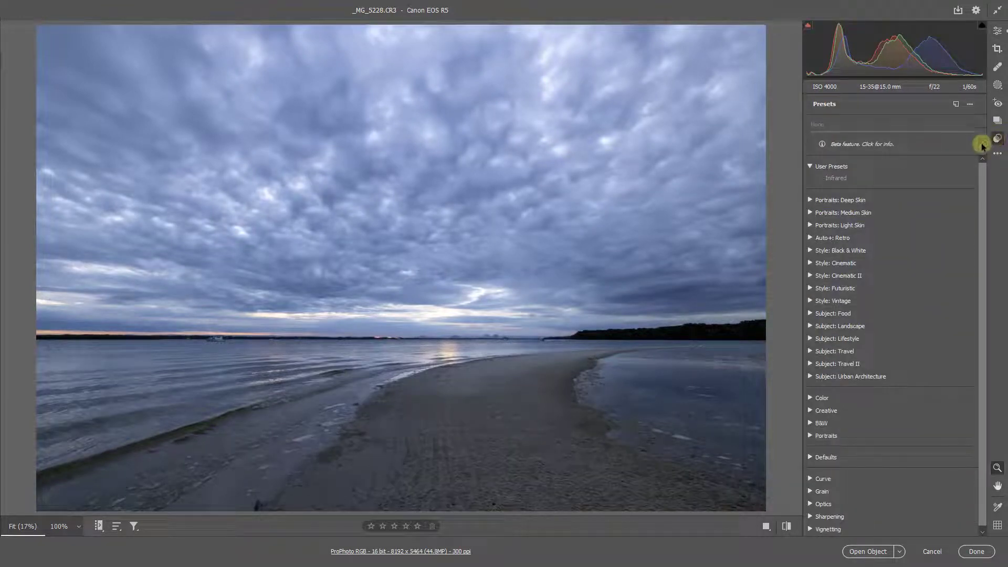
left_click(955, 104)
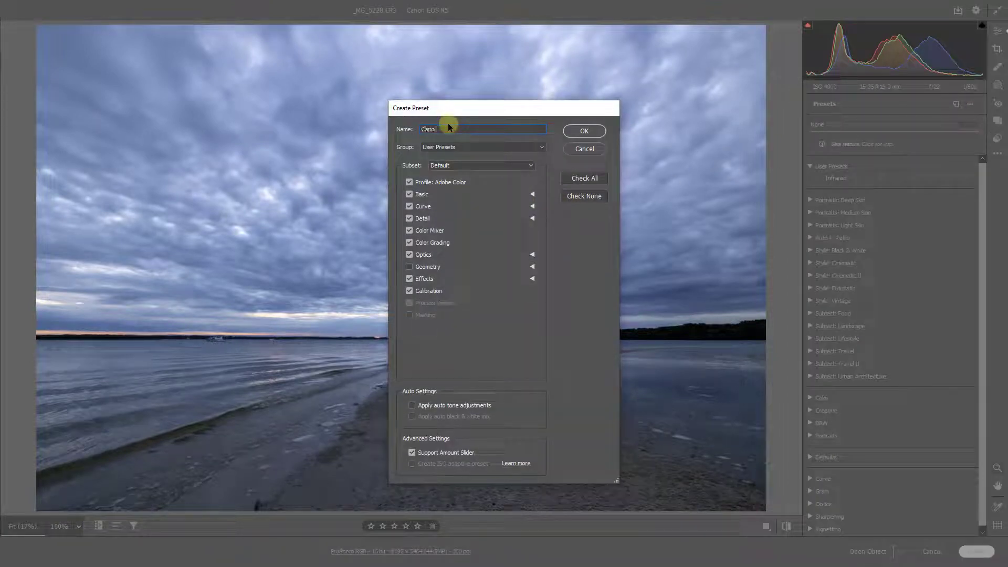
type("Canon R5")
left_click(582, 132)
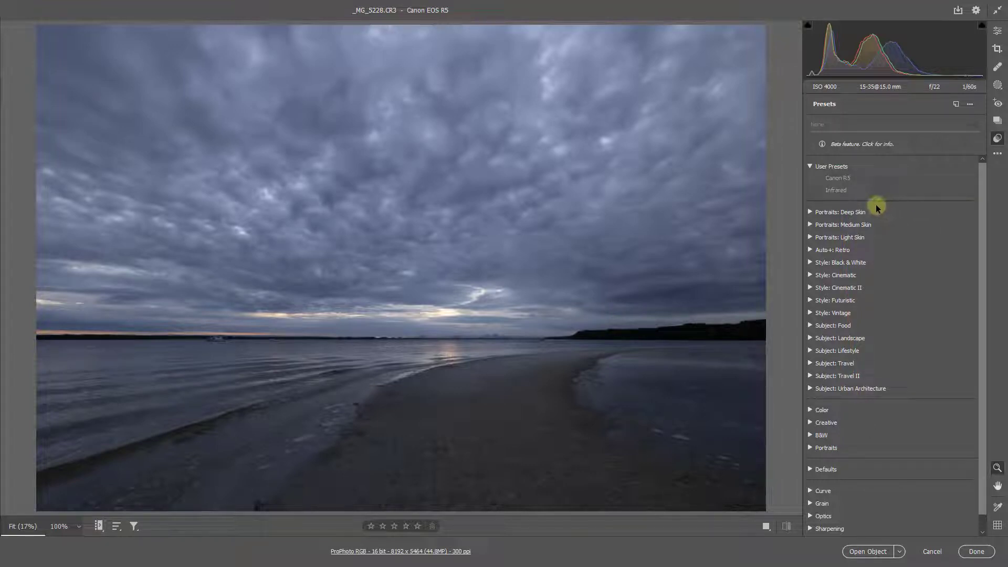
- Preview the Infrared preset on the beach photo, and add the Infrared and Canon R5 user presets to the favorites
left_click(837, 191)
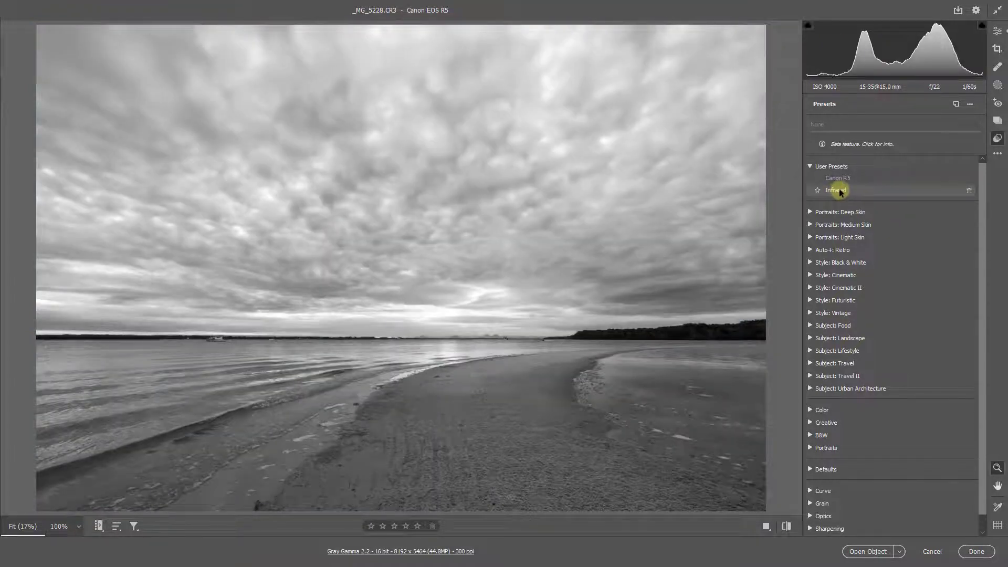
left_click(838, 192)
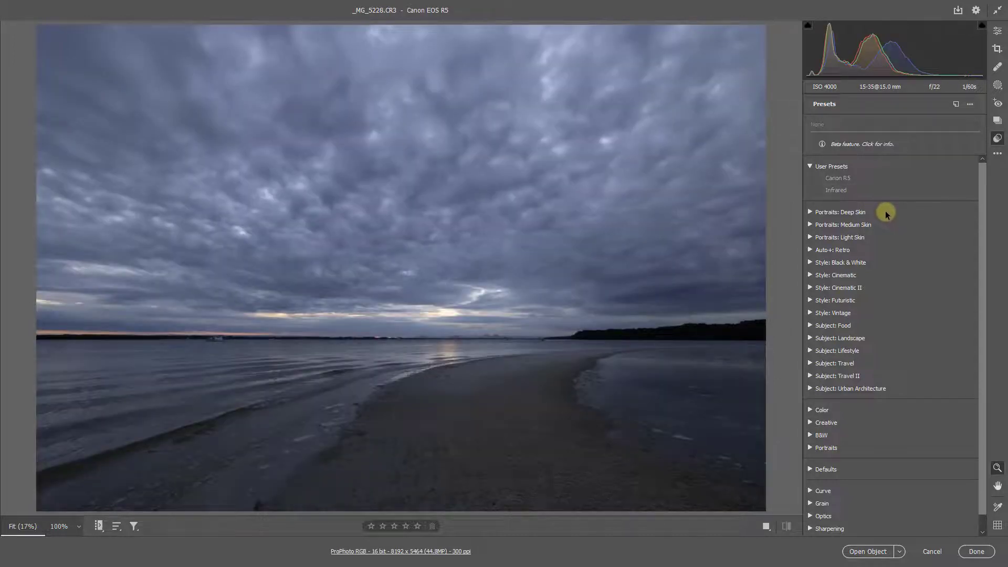
left_click(840, 192)
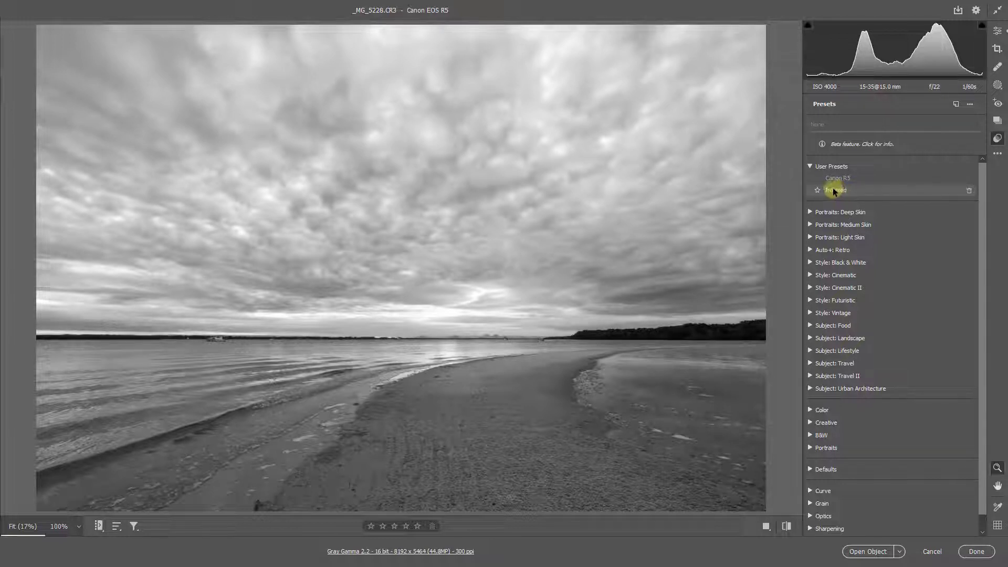
left_click(817, 192)
left_click(837, 212)
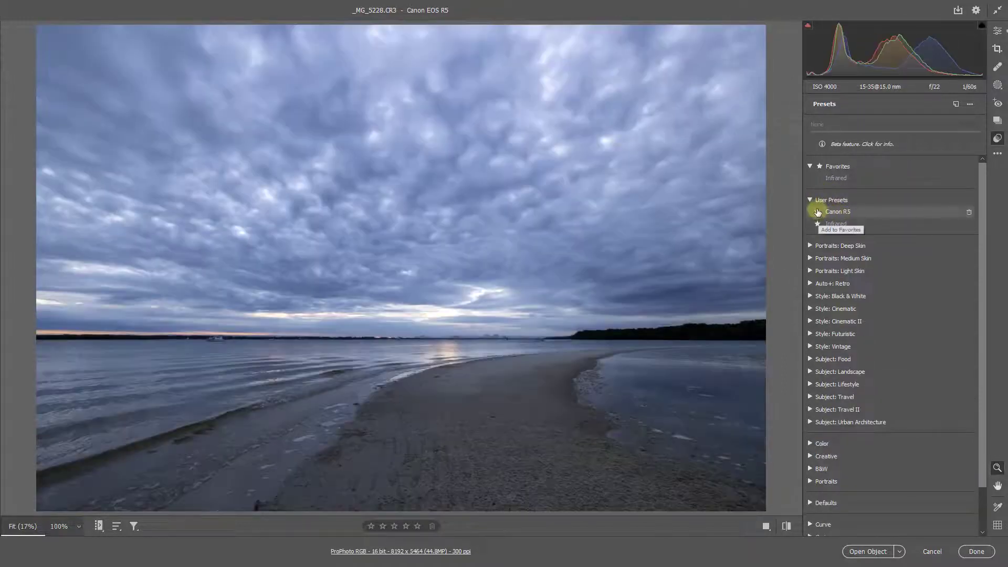
left_click(817, 212)
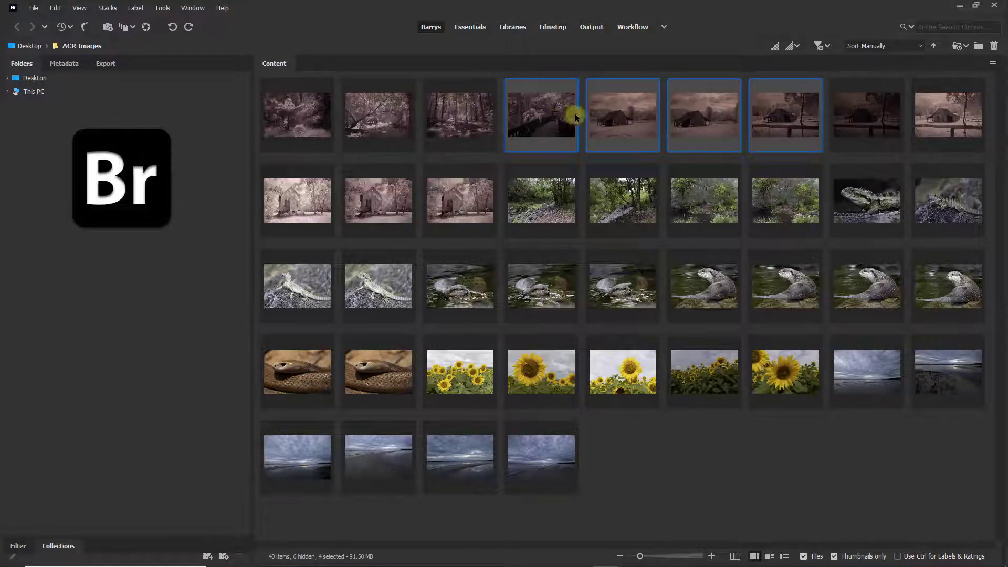
- In Bridge, apply the Infrared develop preset to the four selected boardwalk and hut photos
right_click(615, 110)
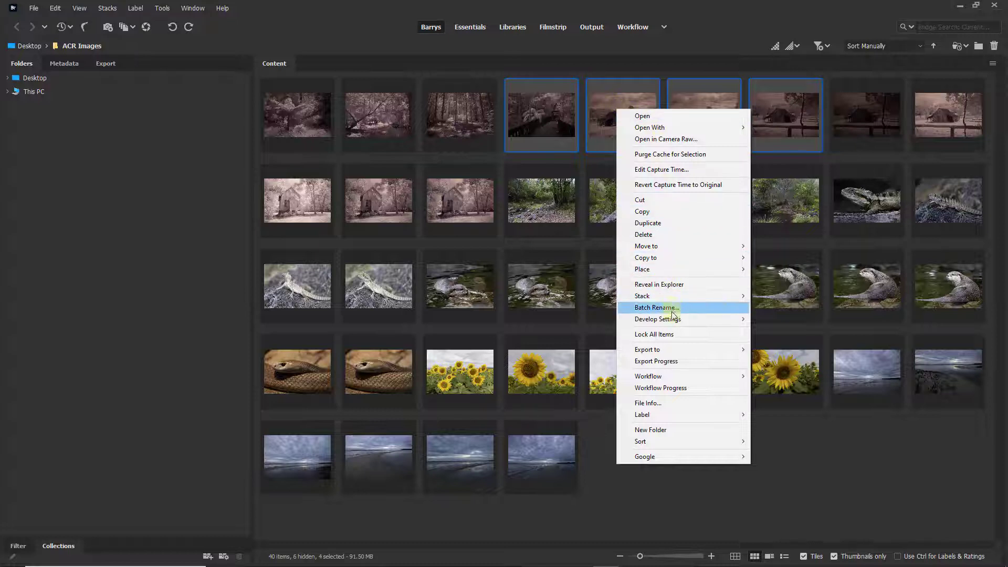
mouse_move(671, 321)
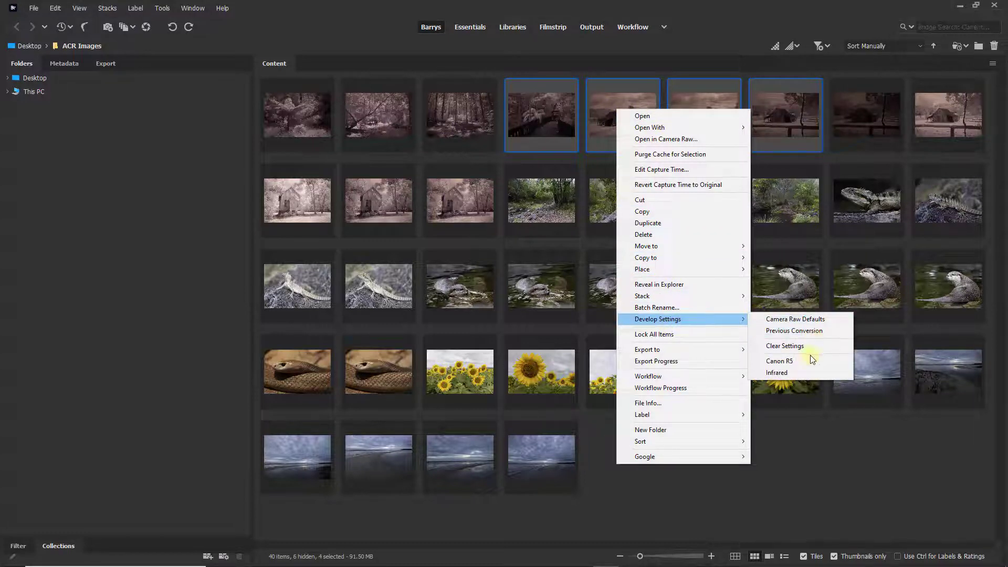
left_click(778, 374)
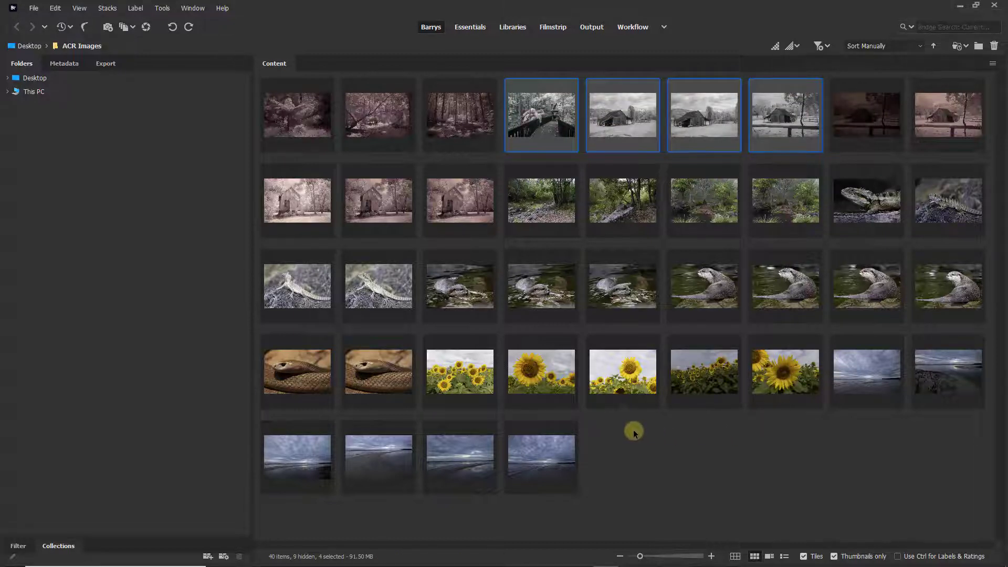
- Select the four seascape photos in the last row and apply the Canon R5 develop preset to them
left_click(298, 459)
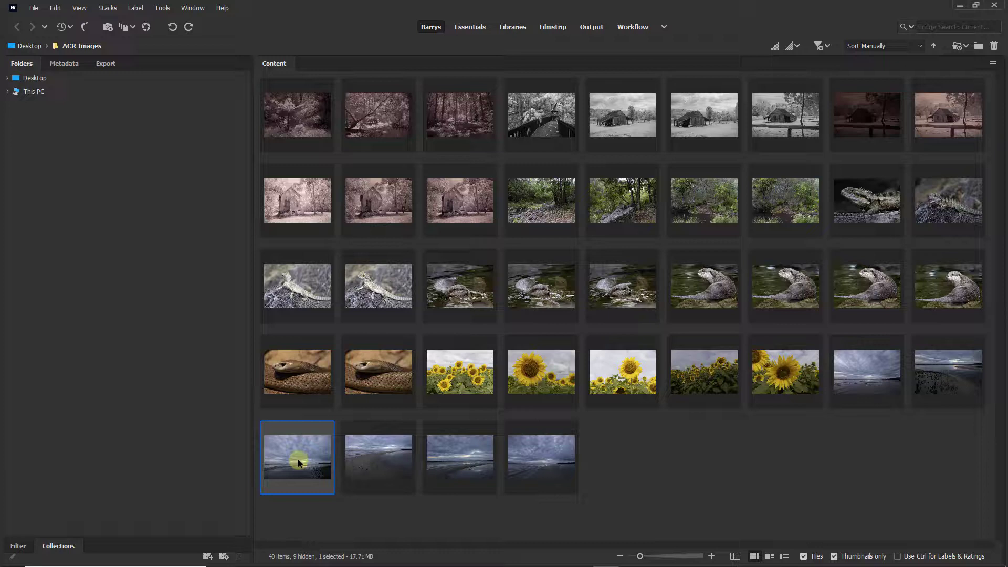
left_click(528, 462, "shift")
right_click(457, 452)
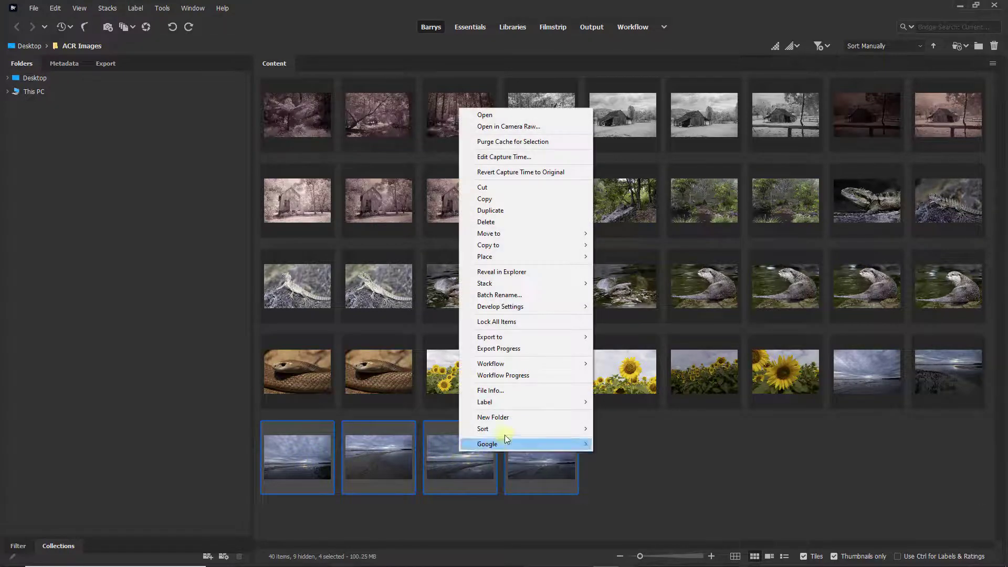
mouse_move(507, 310)
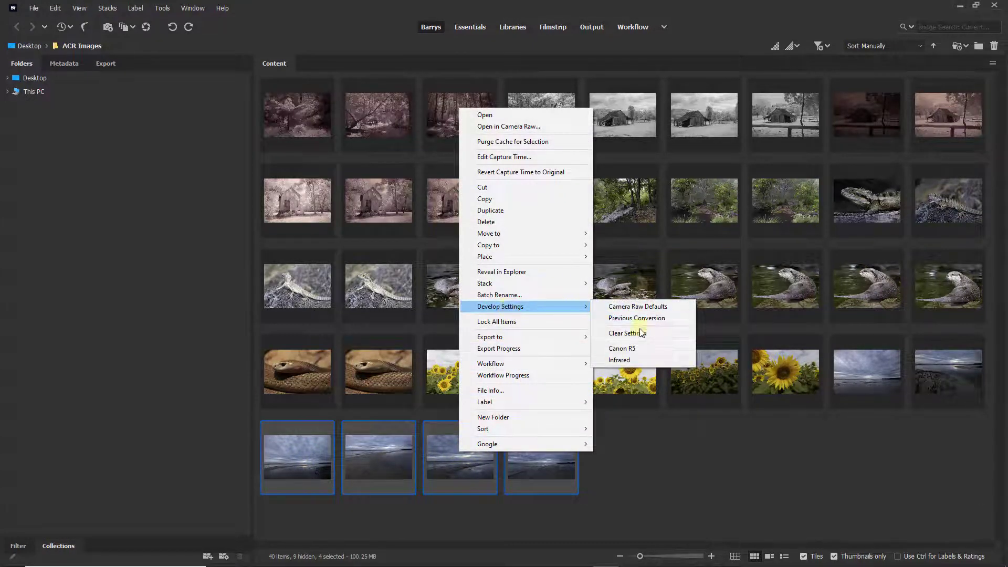
left_click(619, 351)
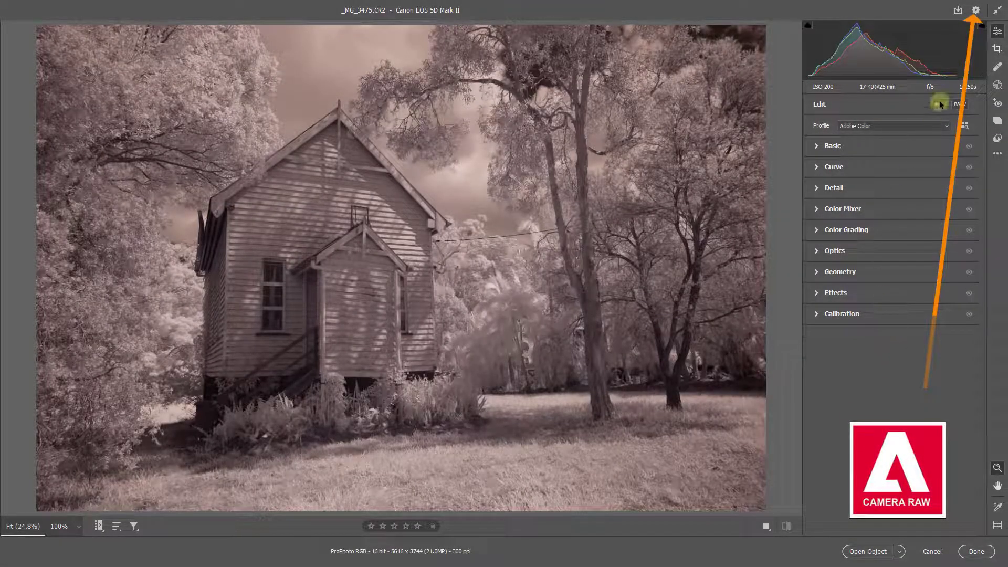
- Set the global raw default in the Camera Raw preferences to the Canon R5 preset
left_click(975, 9)
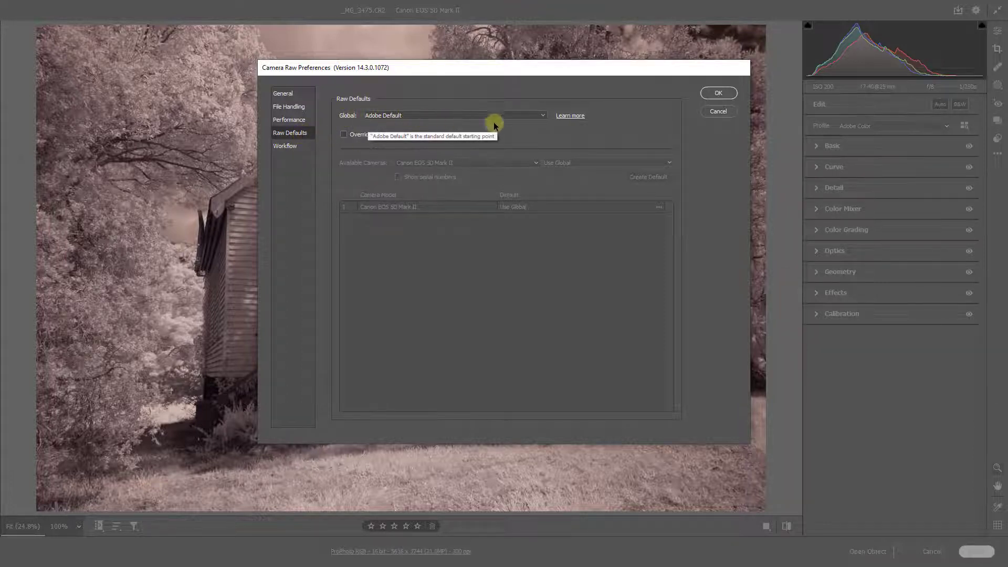
left_click(544, 118)
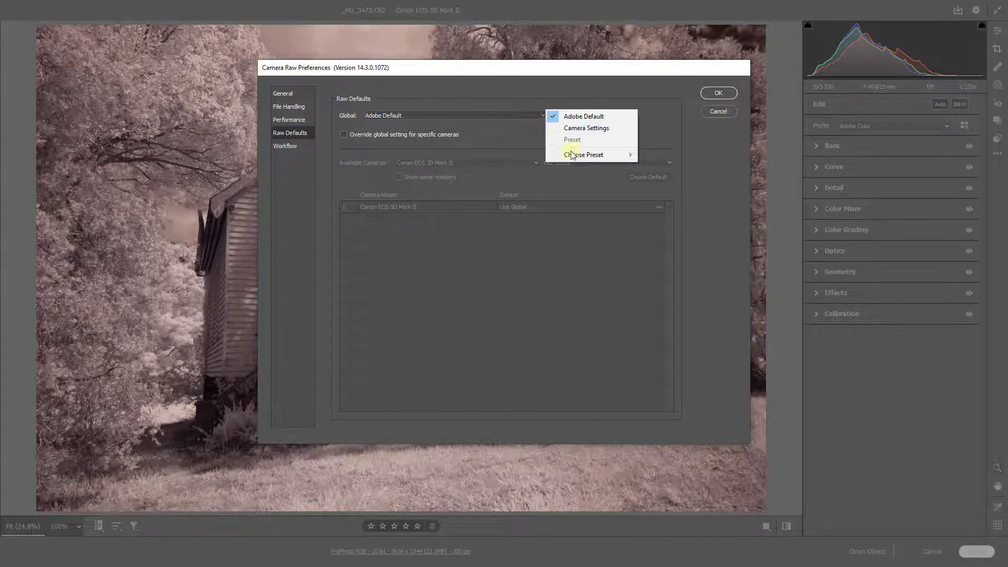
mouse_move(575, 156)
mouse_move(664, 157)
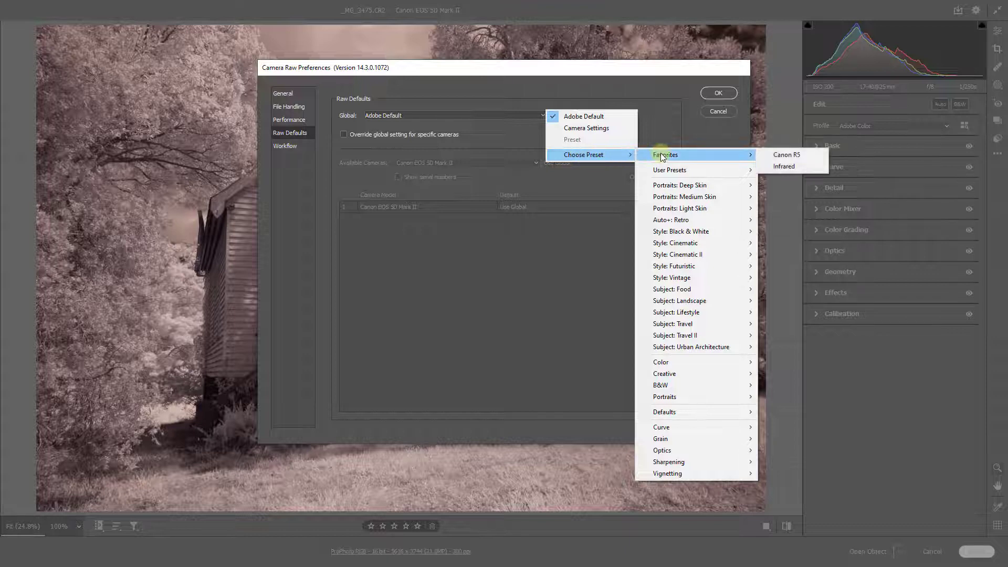
left_click(777, 155)
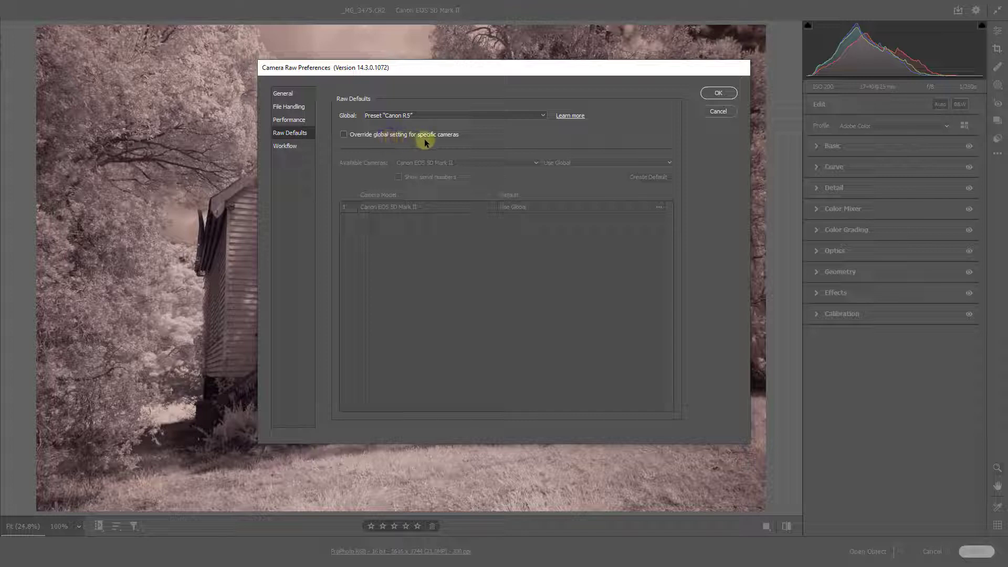
- Override the global raw default for the Canon EOS 5D Mark II with the Infrared preset and save the preferences
left_click(344, 136)
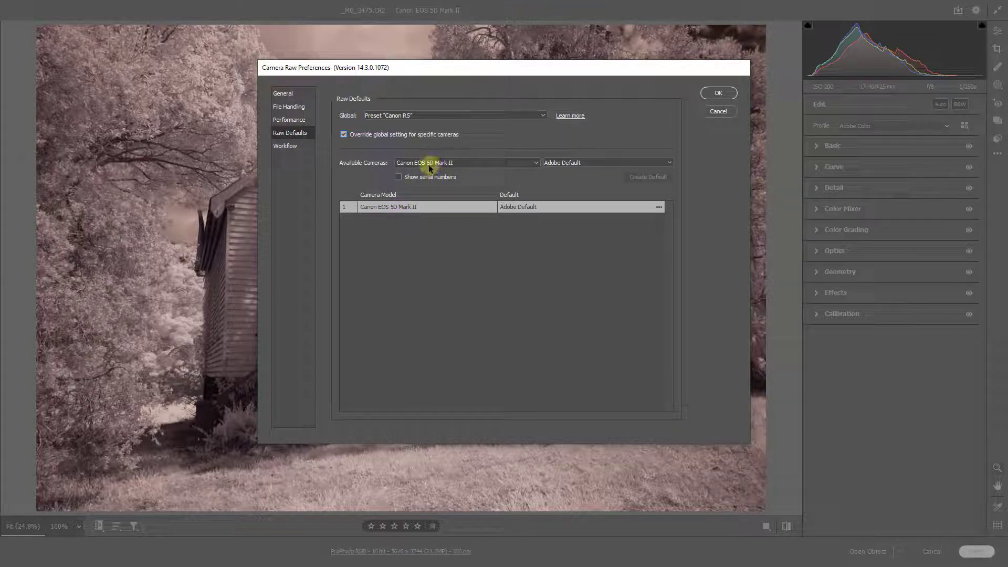
left_click(659, 208)
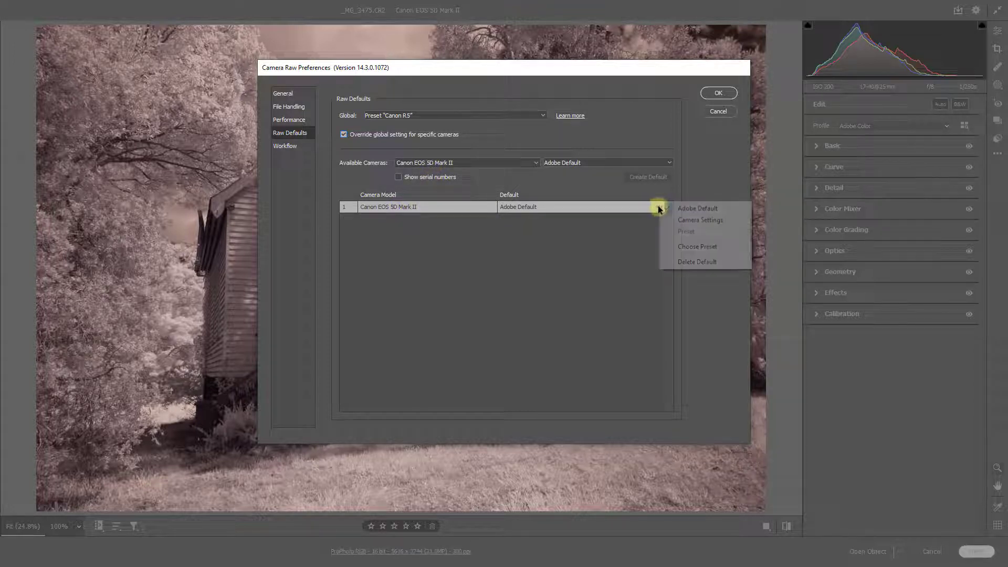
mouse_move(699, 248)
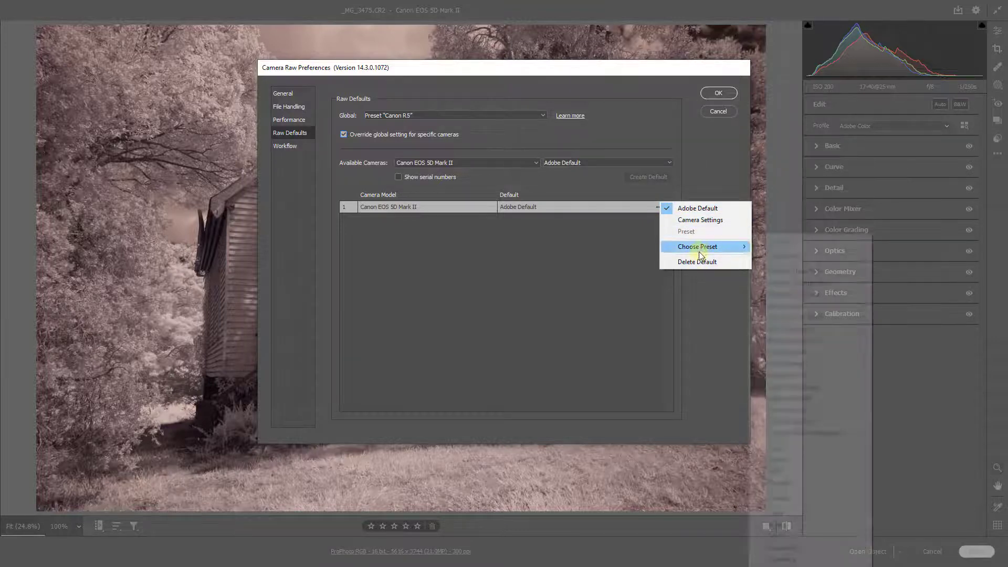
mouse_move(776, 243)
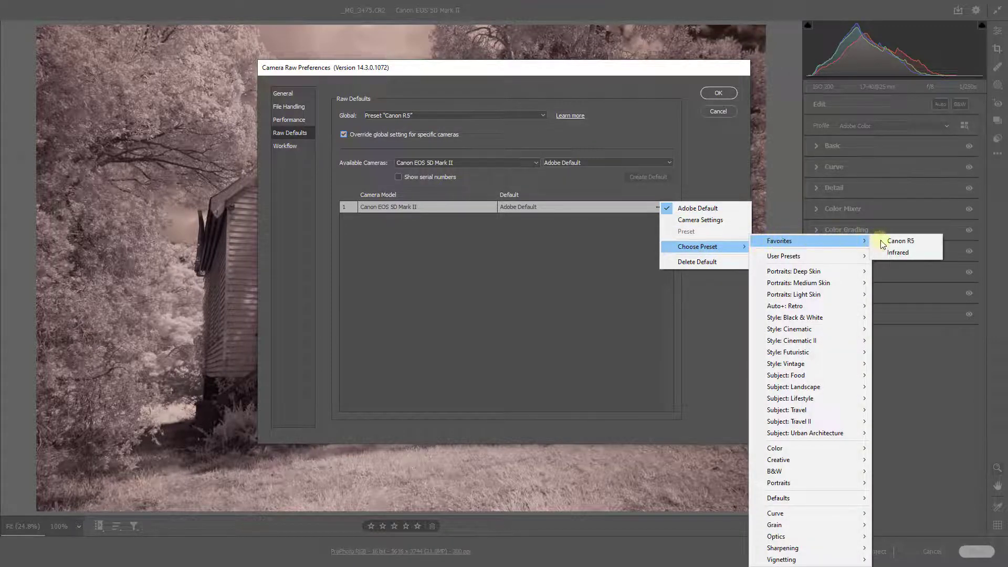
left_click(893, 252)
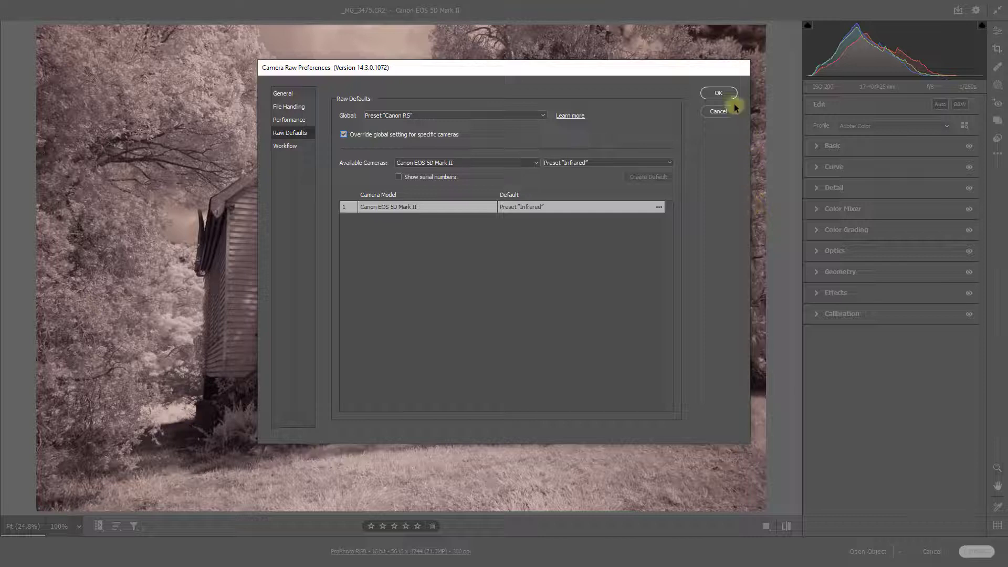
left_click(714, 94)
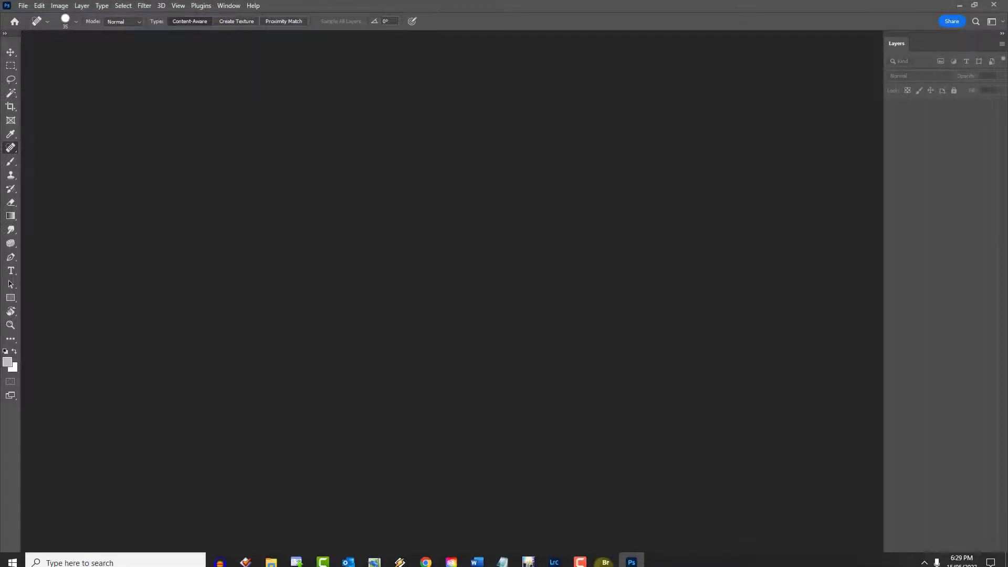
- Switch from Photoshop to Bridge
left_click(604, 558)
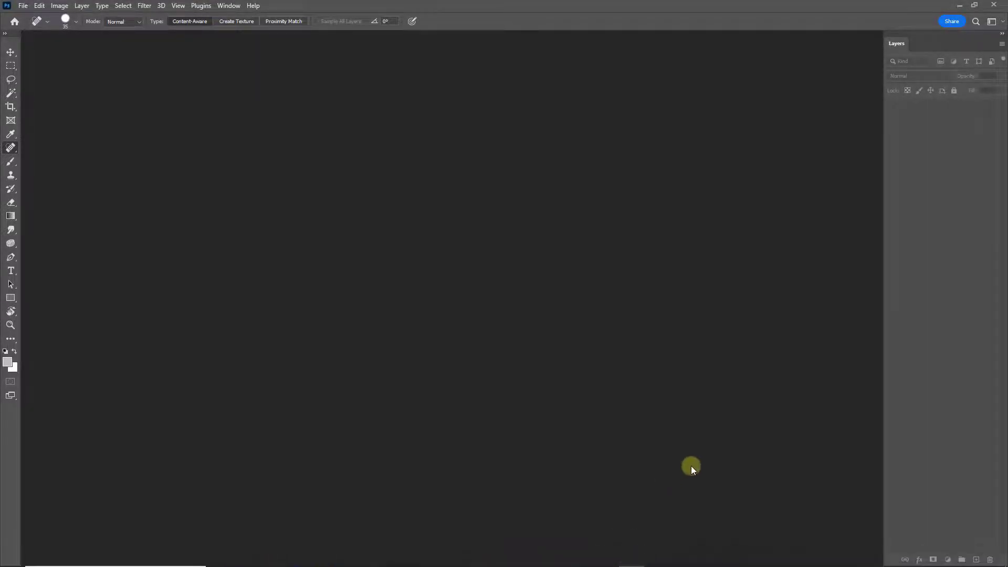